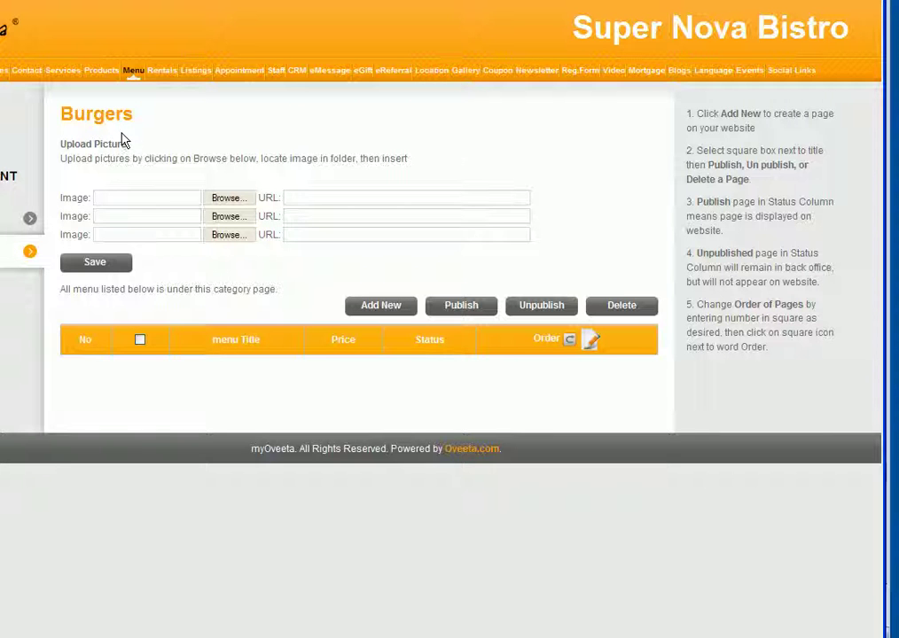
Open the Burgers category in the menu to see its empty item list.
{"action": "left_click", "coordinate": [383, 197]}
Start a new Burgers item titled 'The Charger'.
{"action": "left_click", "coordinate": [372, 306]}
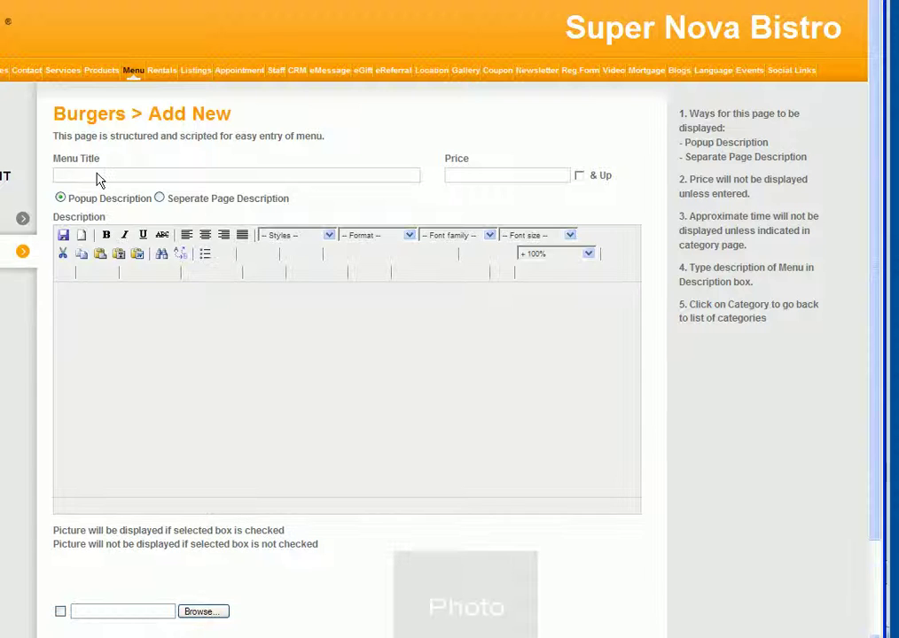
{"action": "left_click", "coordinate": [95, 173]}
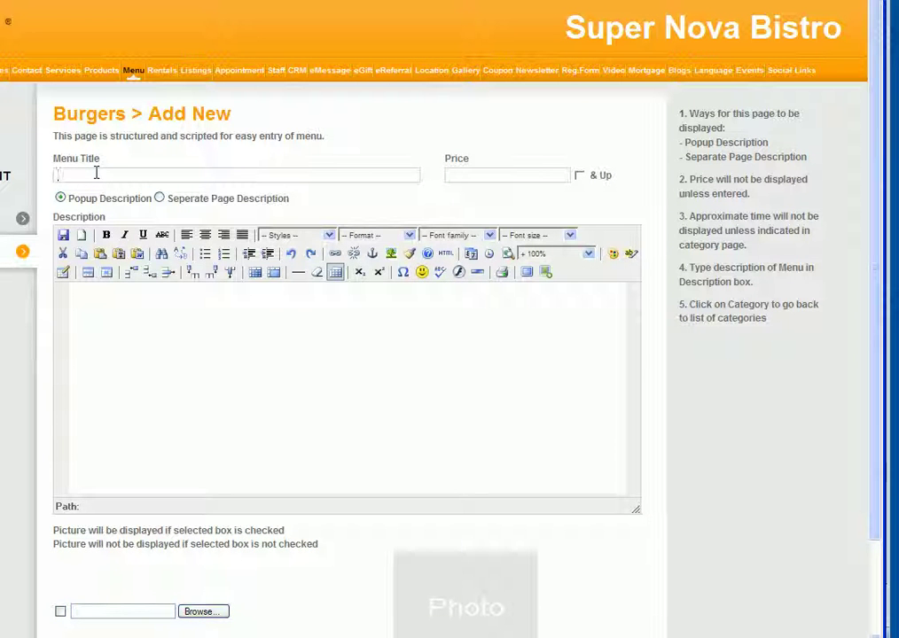
{"action": "type", "text": "The Charger"}
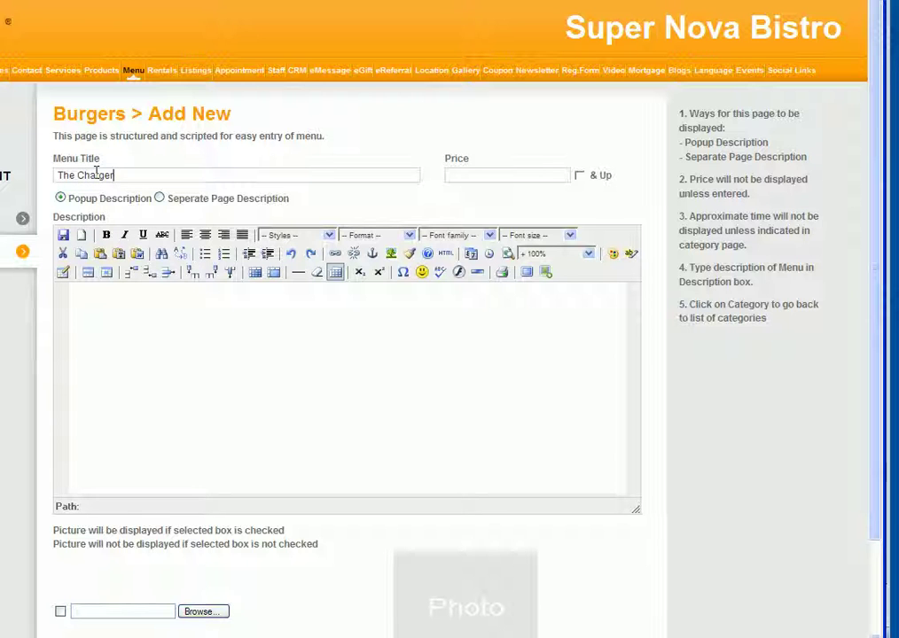
Give The Charger price 8.99 and its steak-seasoned burger description ending 'Chili Ketchup'.
{"action": "left_click", "coordinate": [478, 174]}
{"action": "type", "text": "8.99"}
{"action": "type", "text": "Stea"}
{"action": "type", "text": "k Seaso"}
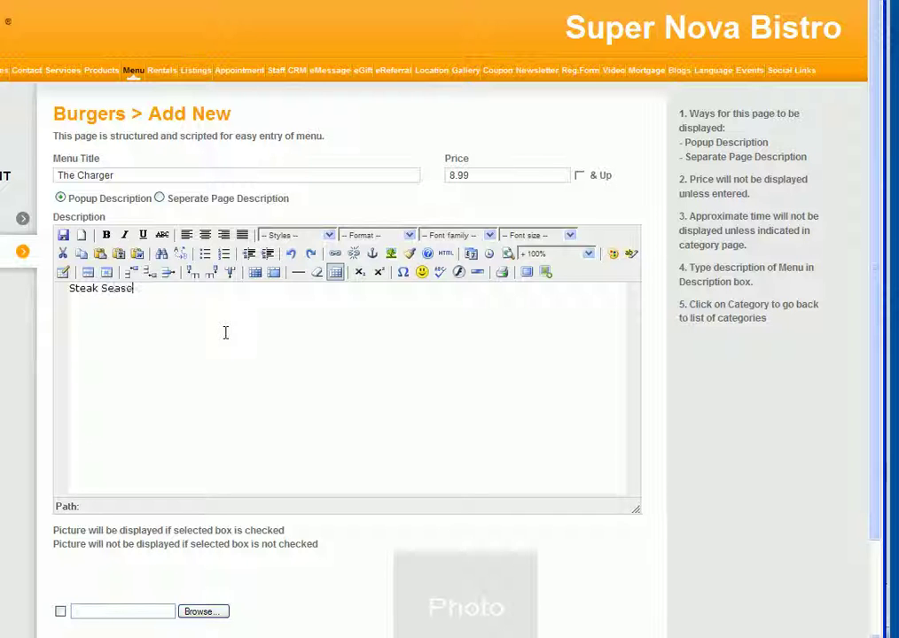
{"action": "type", "text": "ned Burger, Onions"}
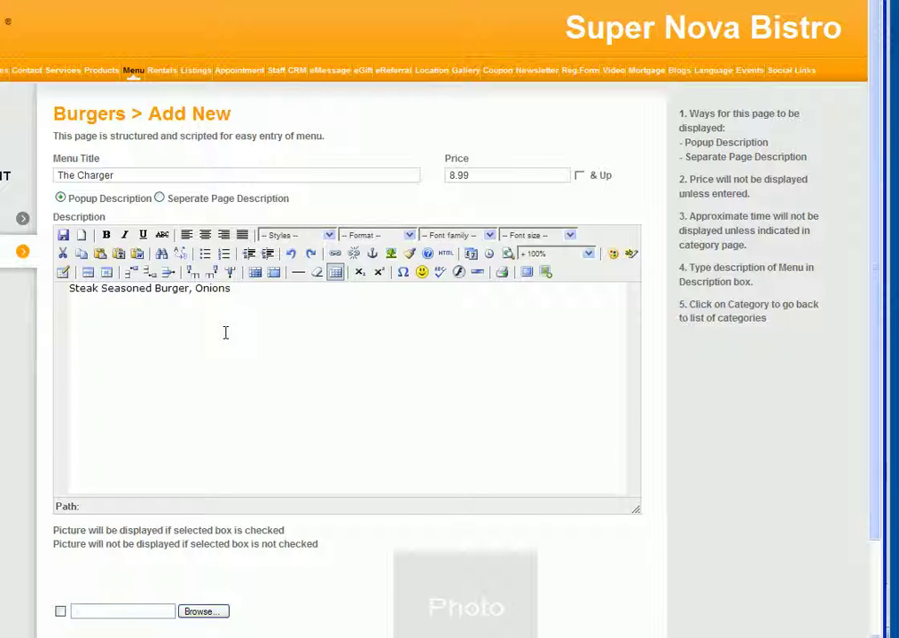
{"action": "key", "text": "BackSpace"}
{"action": "key", "text": "BackSpace"}
{"action": "type", "text": "Straws, Bacon and You"}
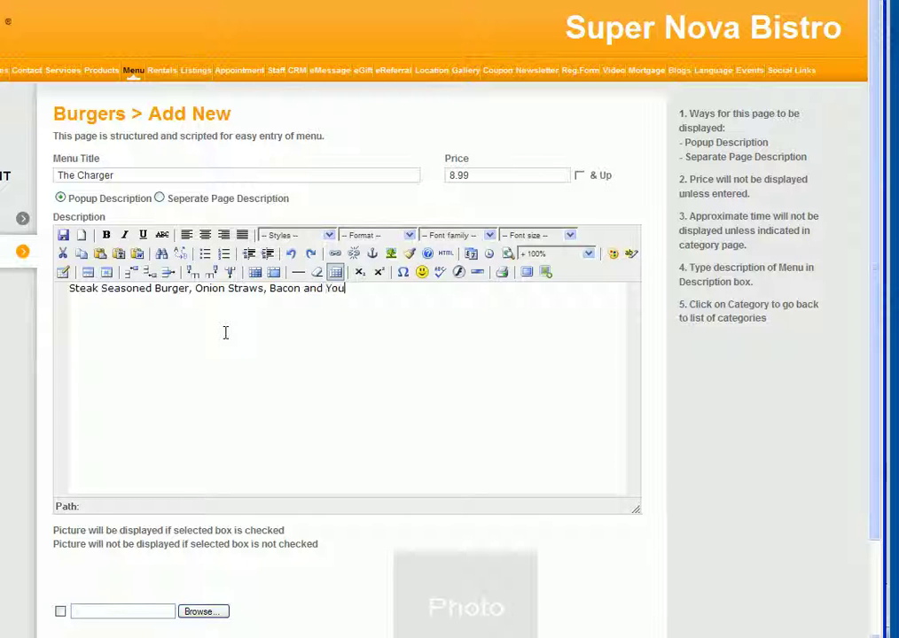
{"action": "type", "text": "r Choice of Chedd"}
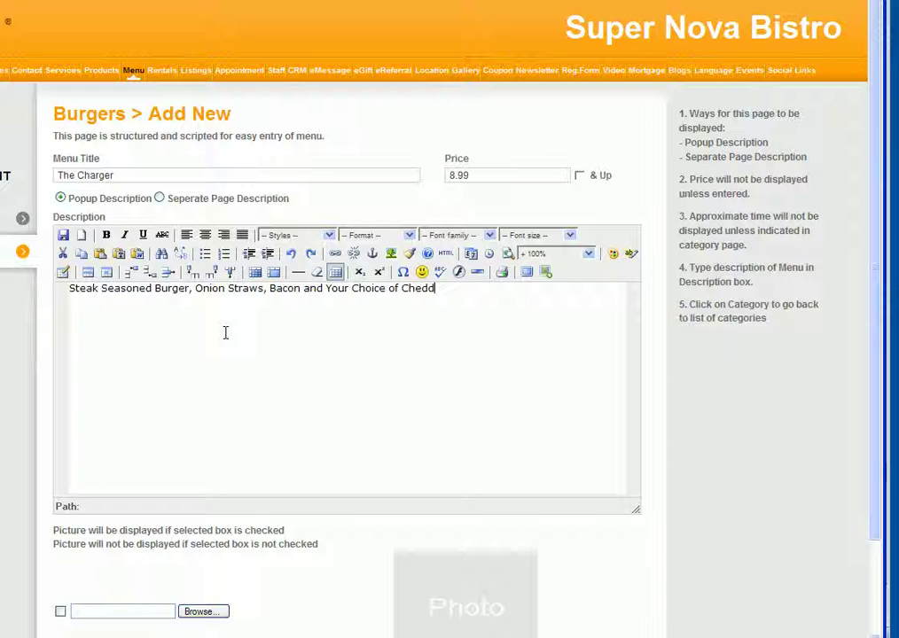
{"action": "type", "text": "ar or Swiss Served W"}
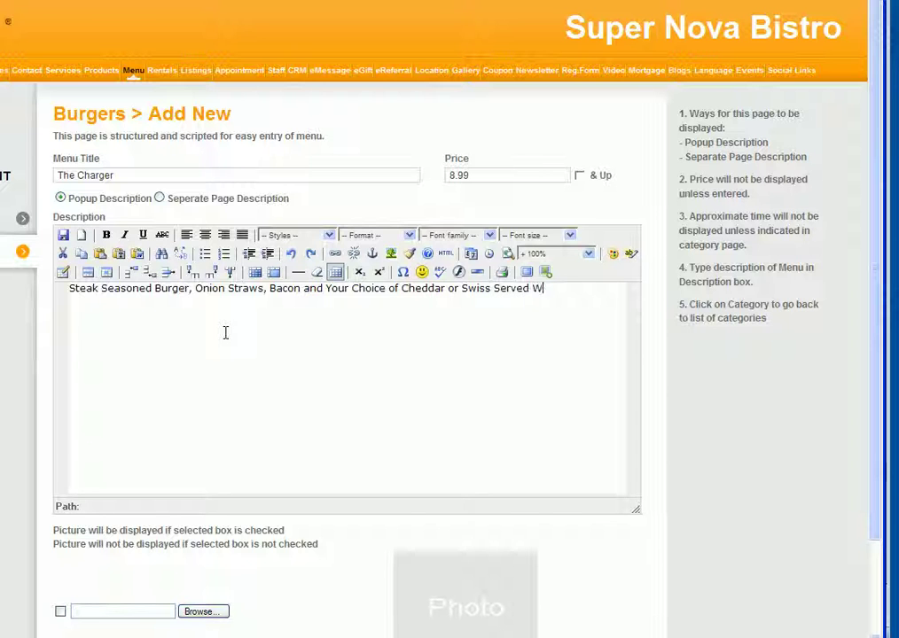
{"action": "type", "text": "ith Chipole"}
{"action": "key", "text": "BackSpace"}
{"action": "key", "text": "BackSpace"}
{"action": "key", "text": "BackSpace"}
{"action": "key", "text": "BackSpace"}
{"action": "type", "text": "tole Aioli"}
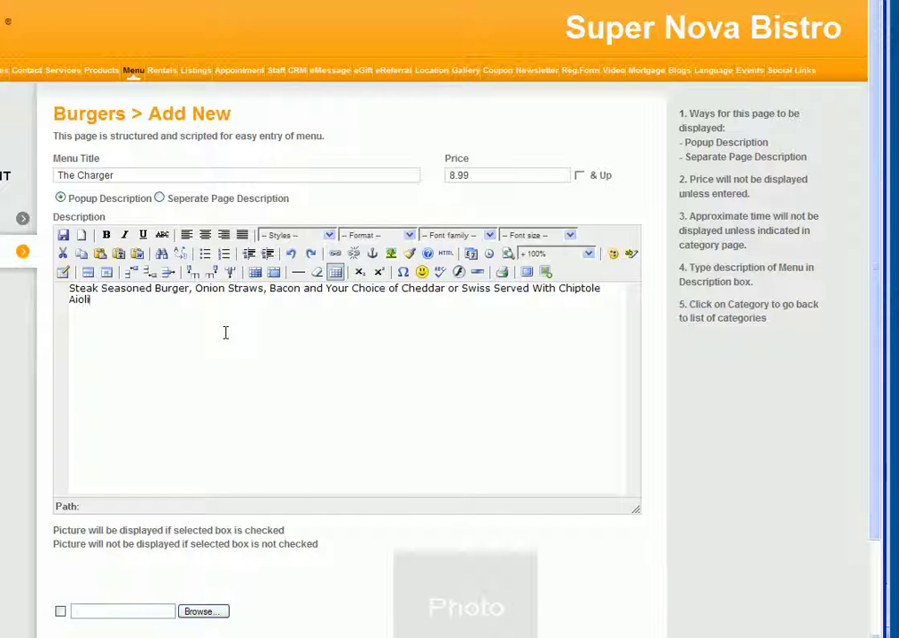
{"action": "type", "text": " and Chili Ketchup"}
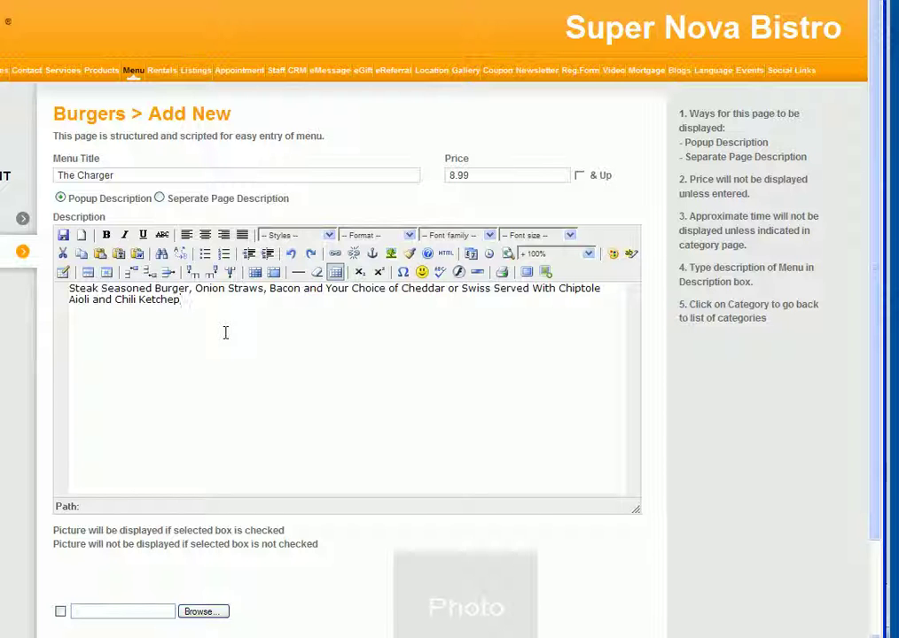
{"action": "key", "text": "BackSpace"}
{"action": "key", "text": "BackSpace"}
{"action": "type", "text": "up"}
Review The Charger's description and save the item.
{"action": "scroll", "coordinate": [160, 415], "scroll_direction": "down", "scroll_amount": 2}
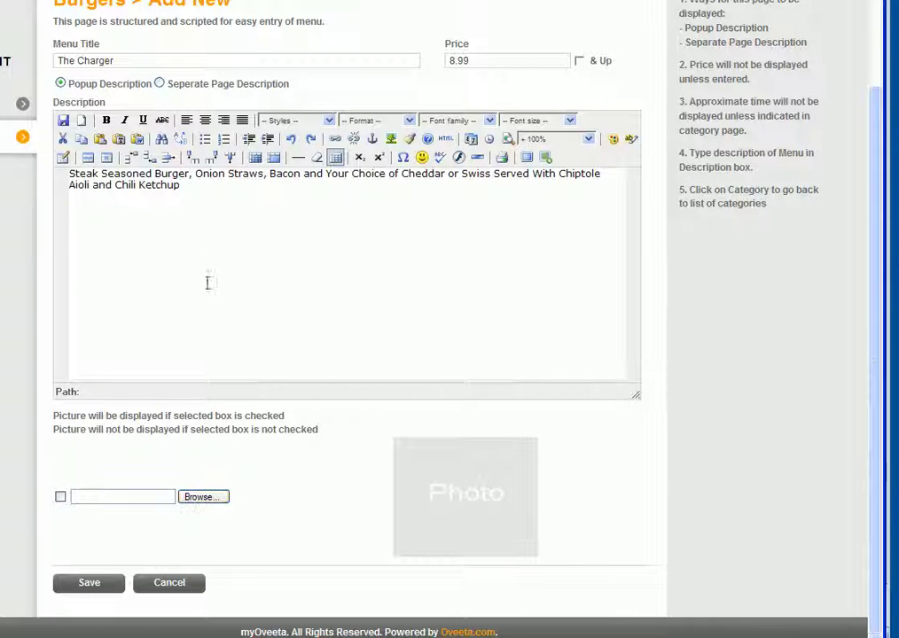
{"action": "left_click_drag", "start_coordinate": [190, 188], "coordinate": [70, 174]}
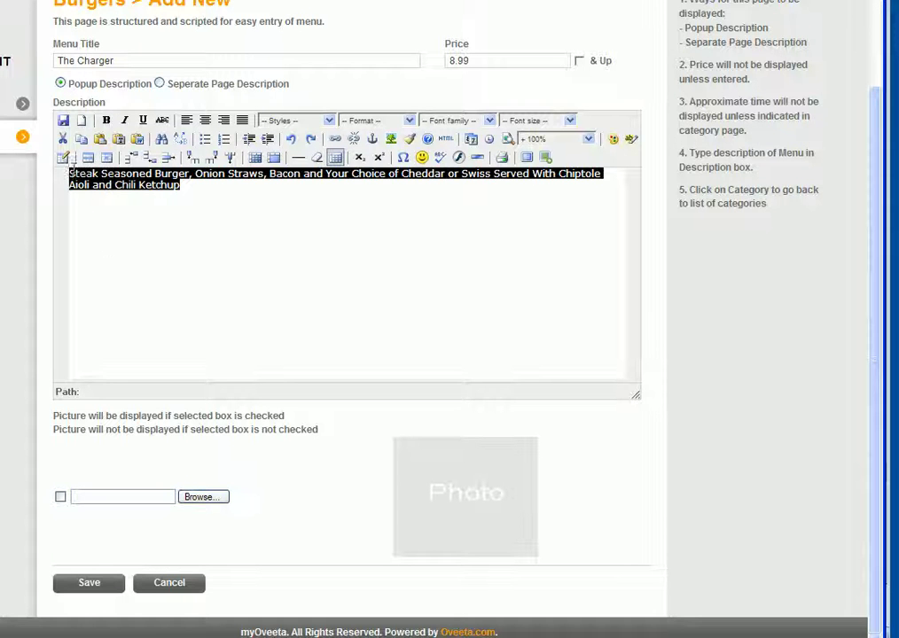
{"action": "left_click", "coordinate": [116, 251]}
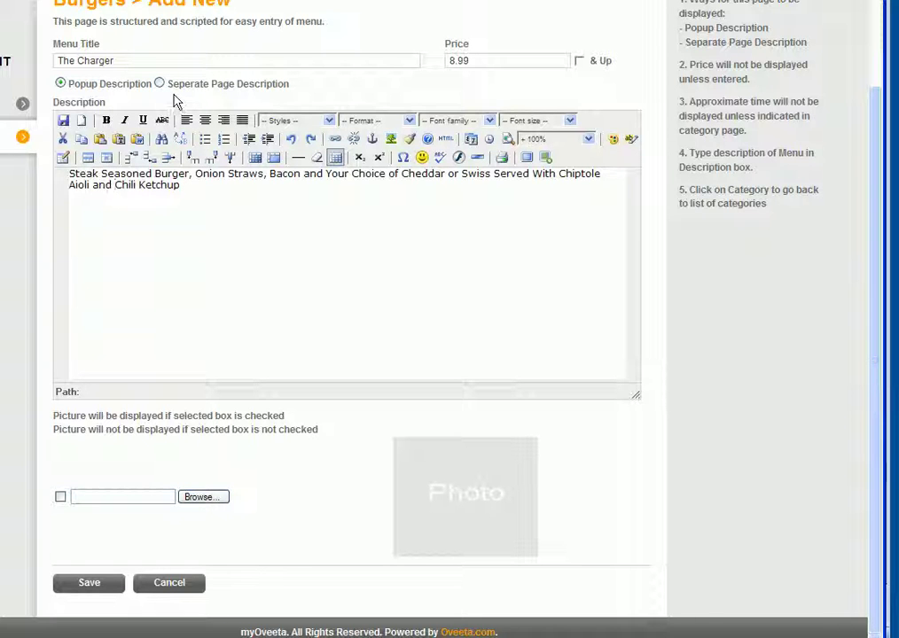
{"action": "left_click", "coordinate": [76, 586]}
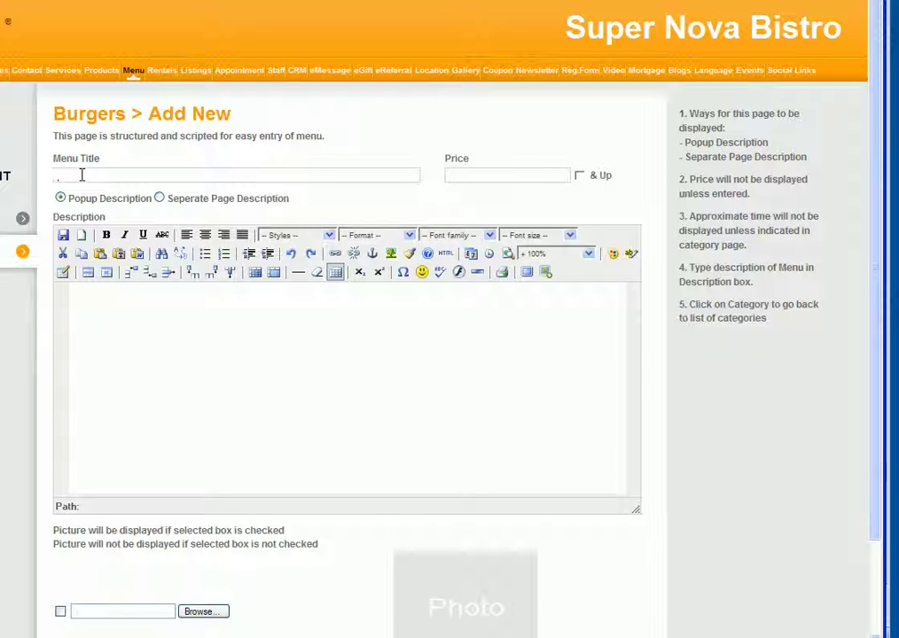
Title the next item 'The Gunslinger' with price 8.99.
{"action": "type", "text": "The Gunslinger"}
{"action": "key", "text": "Tab"}
{"action": "type", "text": "8.99"}
Write The Gunslinger's description: BBQ seasoned burger, onion straws, Sweet and Smokey BBQ Sauce, aioli.
{"action": "left_click", "coordinate": [98, 299]}
{"action": "type", "text": "BBQ Seasoned Burger, O"}
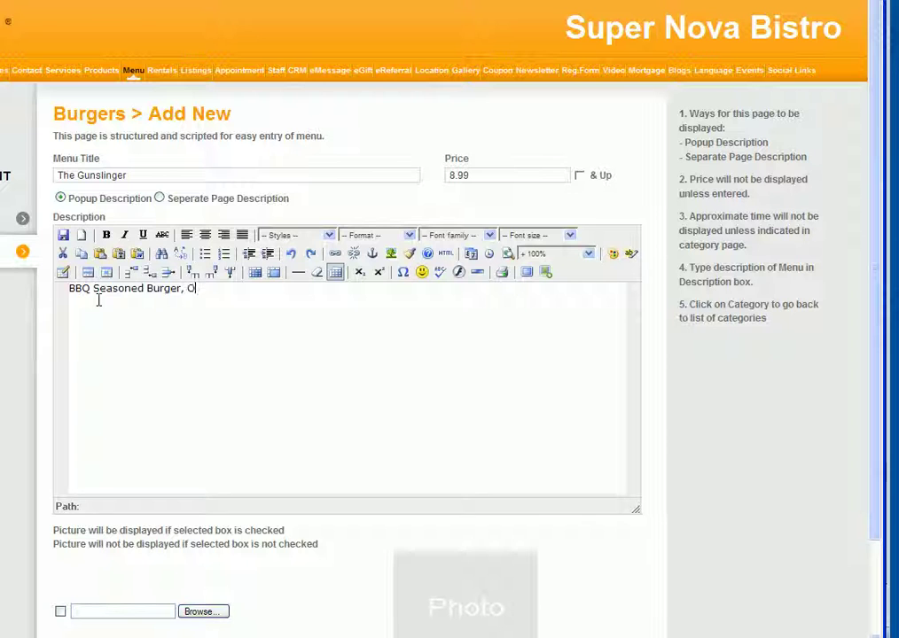
{"action": "type", "text": "nion Straws, and ou"}
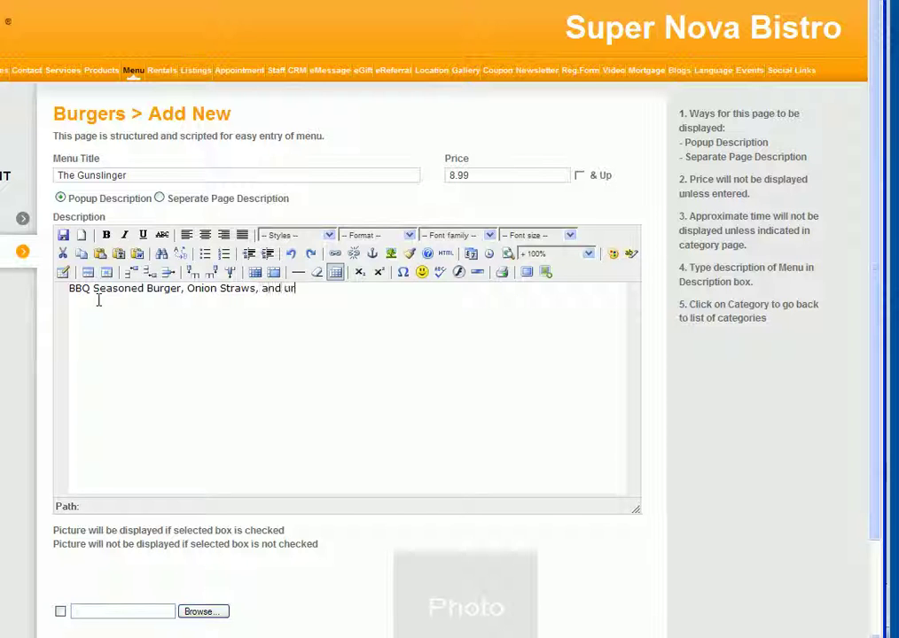
{"action": "type", "text": "r Sweet and Smokey"}
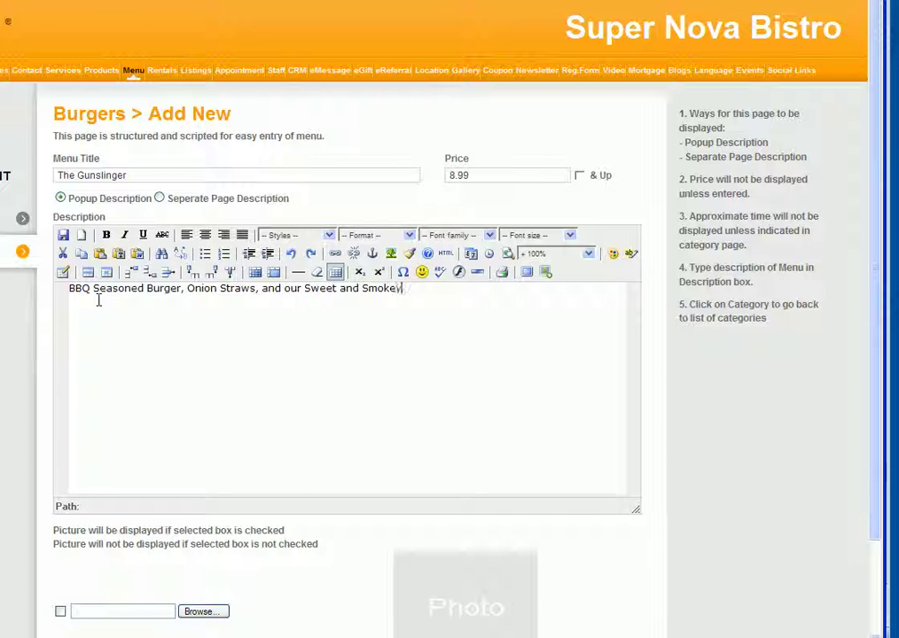
{"action": "type", "text": " BBQ Sauce, Se"}
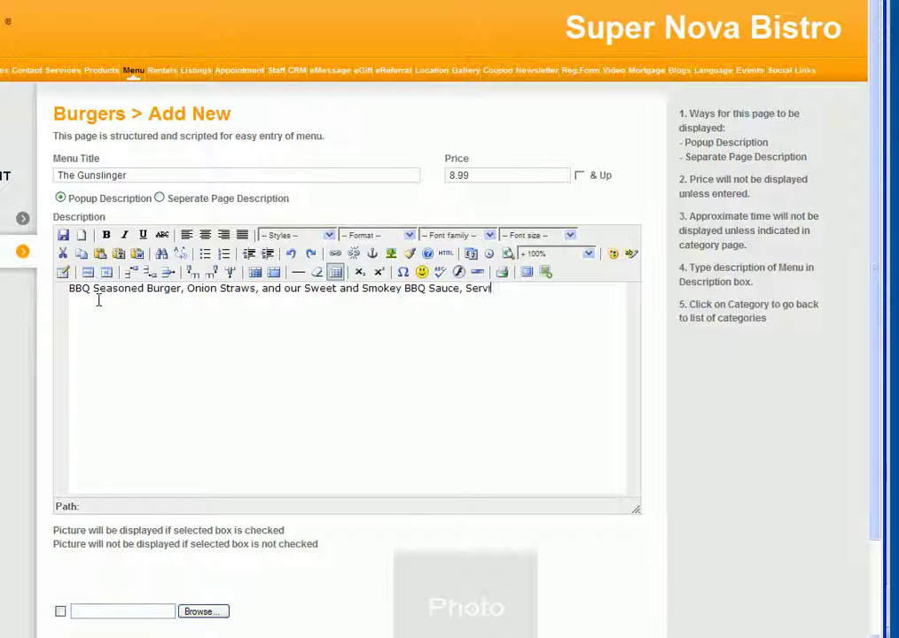
{"action": "type", "text": "ed"}
{"action": "type", "text": " with Chipol"}
{"action": "key", "text": "BackSpace"}
{"action": "key", "text": "BackSpace"}
{"action": "type", "text": "tole"}
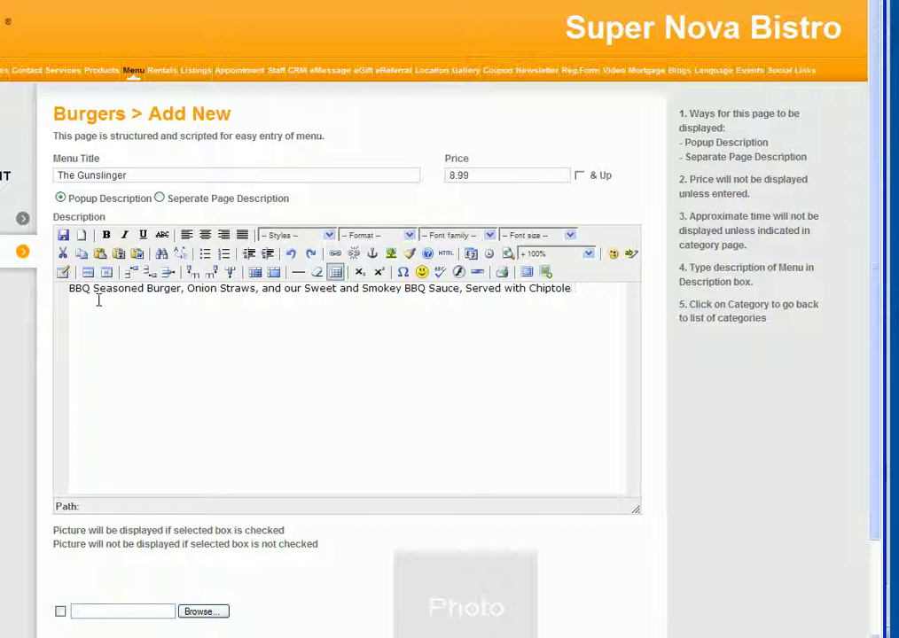
{"action": "type", "text": " Aioli."}
{"action": "scroll", "coordinate": [128, 409], "scroll_direction": "down", "scroll_amount": 3}
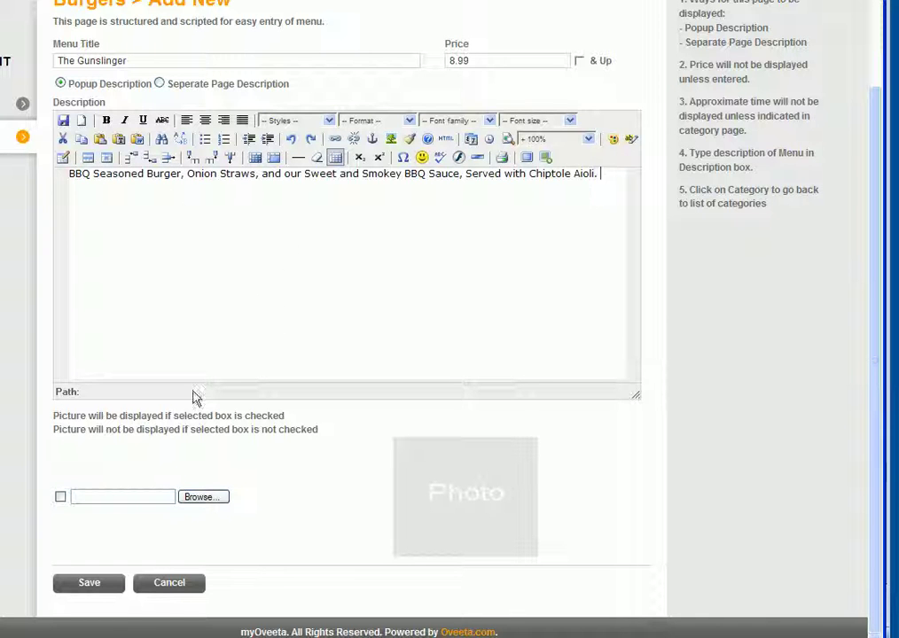
Save The Gunslinger, then check both burgers' popup descriptions on the live Burgers menu.
{"action": "left_click", "coordinate": [71, 590]}
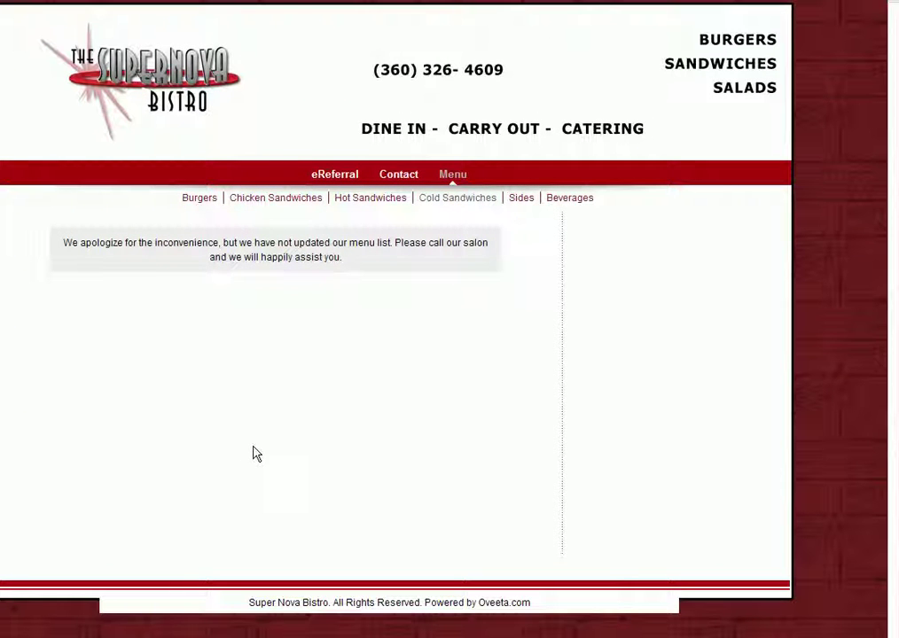
{"action": "left_click", "coordinate": [190, 202]}
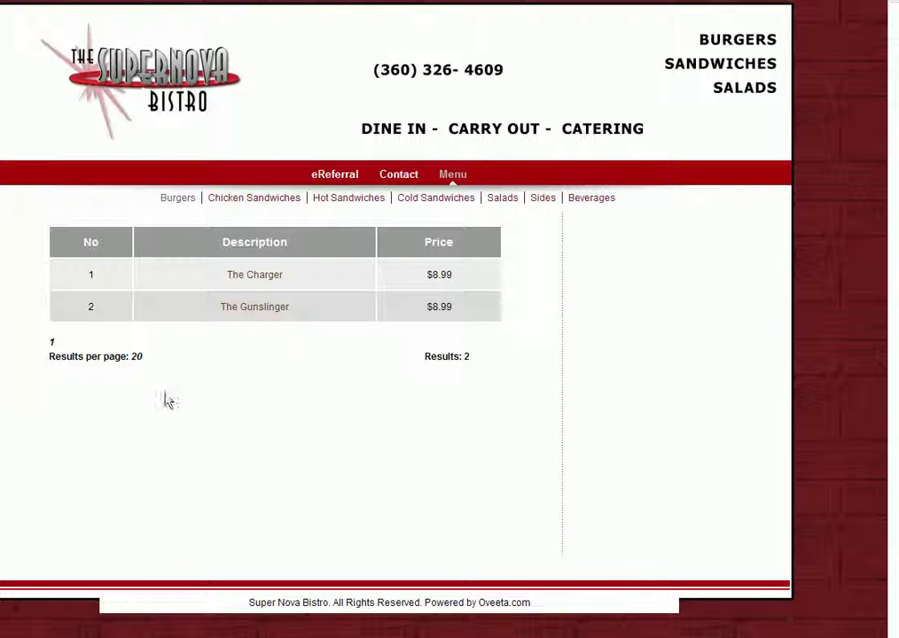
{"action": "mouse_move", "coordinate": [258, 278]}
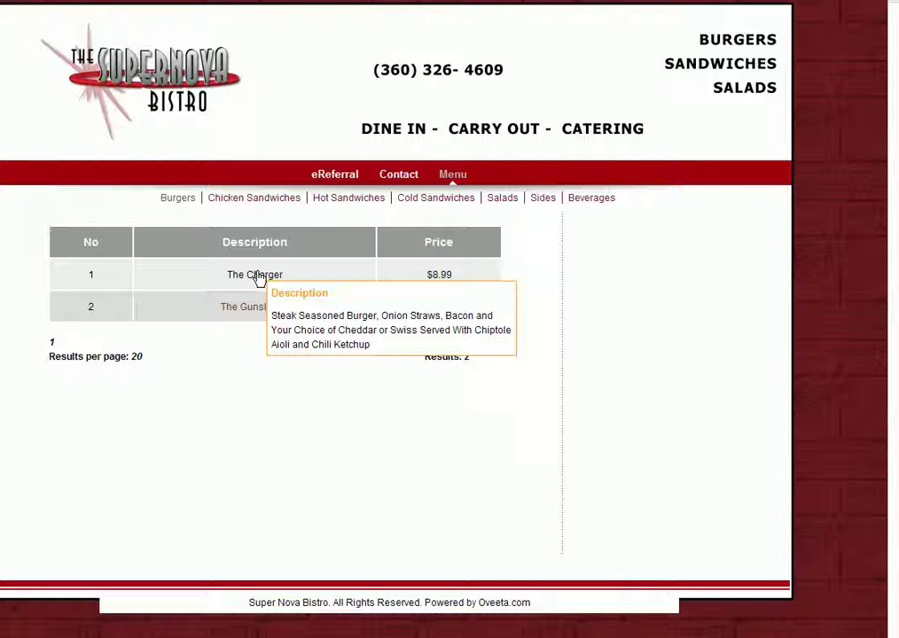
{"action": "mouse_move", "coordinate": [253, 315]}
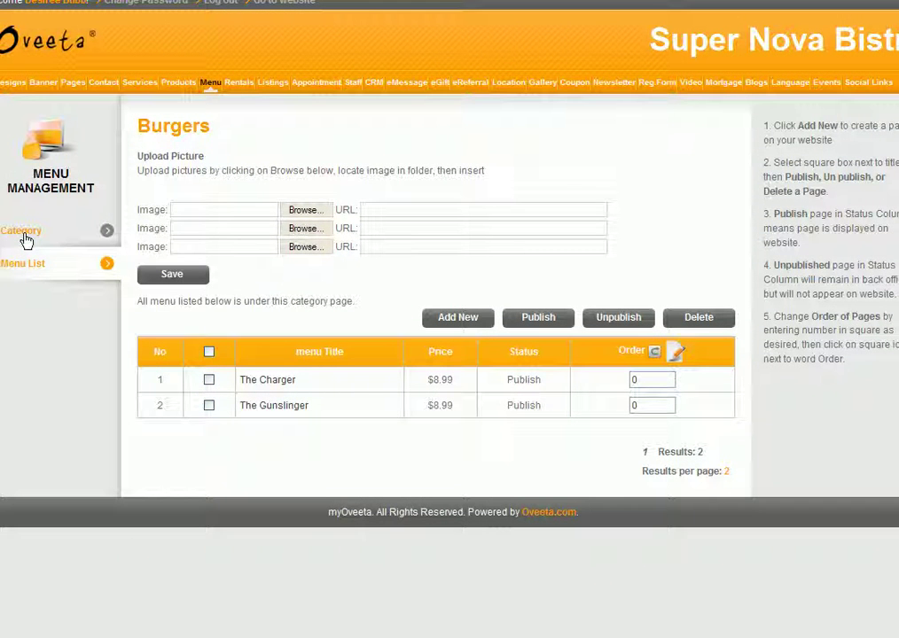
Return to the Burgers category and open The Charger for editing.
{"action": "left_click", "coordinate": [25, 235]}
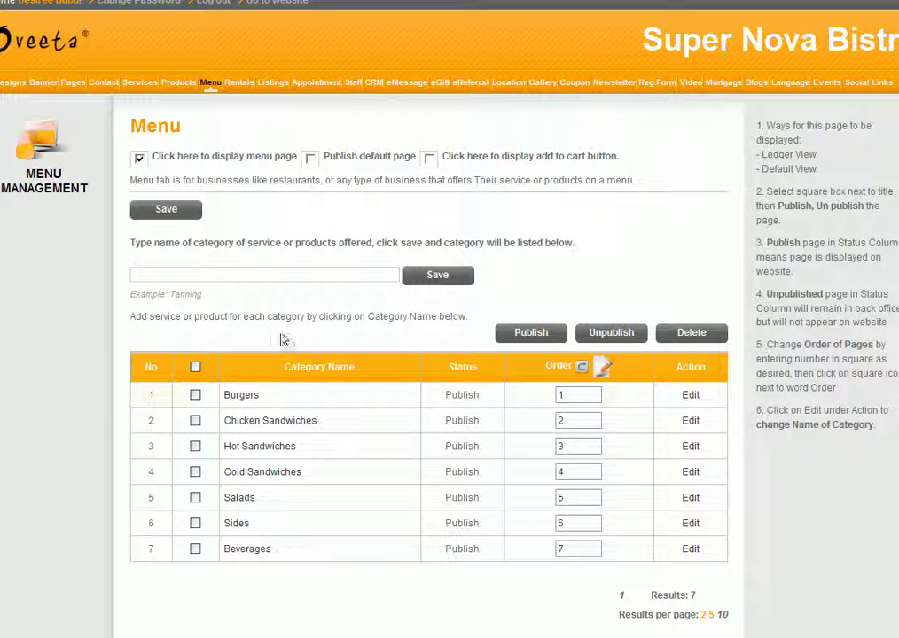
{"action": "left_click", "coordinate": [241, 399]}
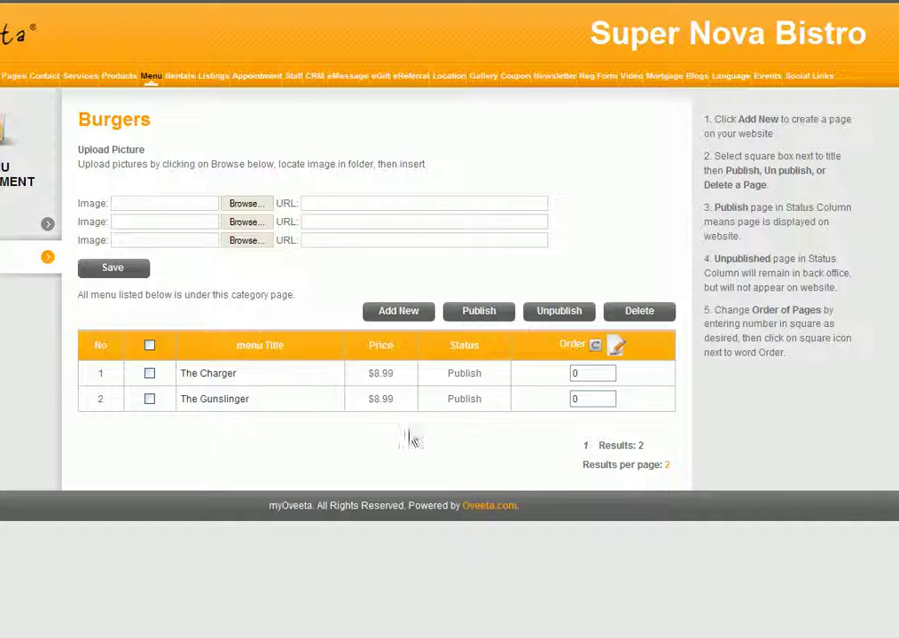
{"action": "left_click", "coordinate": [218, 376]}
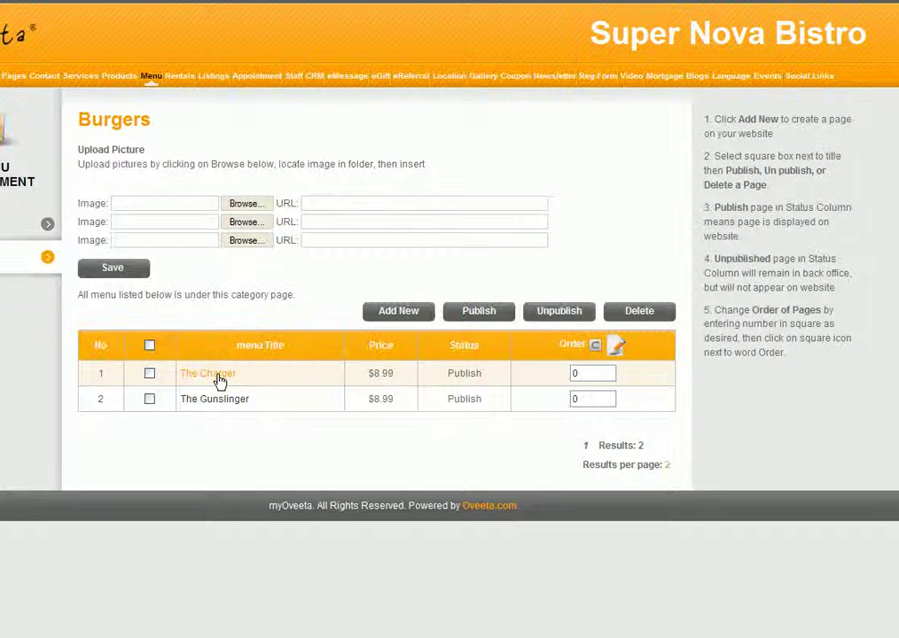